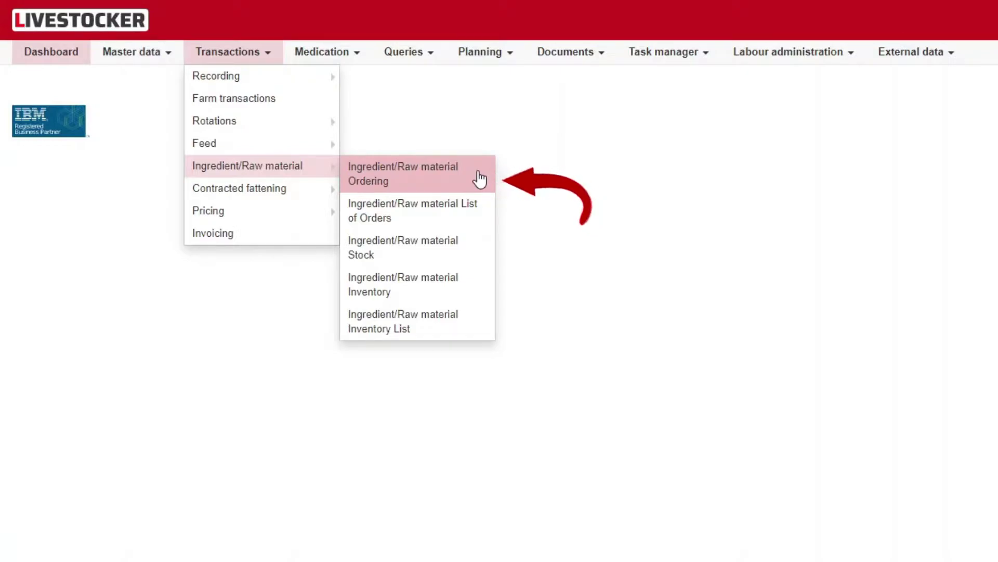
Start a new order via Transactions > Ingredient/Raw material > Ingredient/Raw material Ordering.
left_click(480, 178)
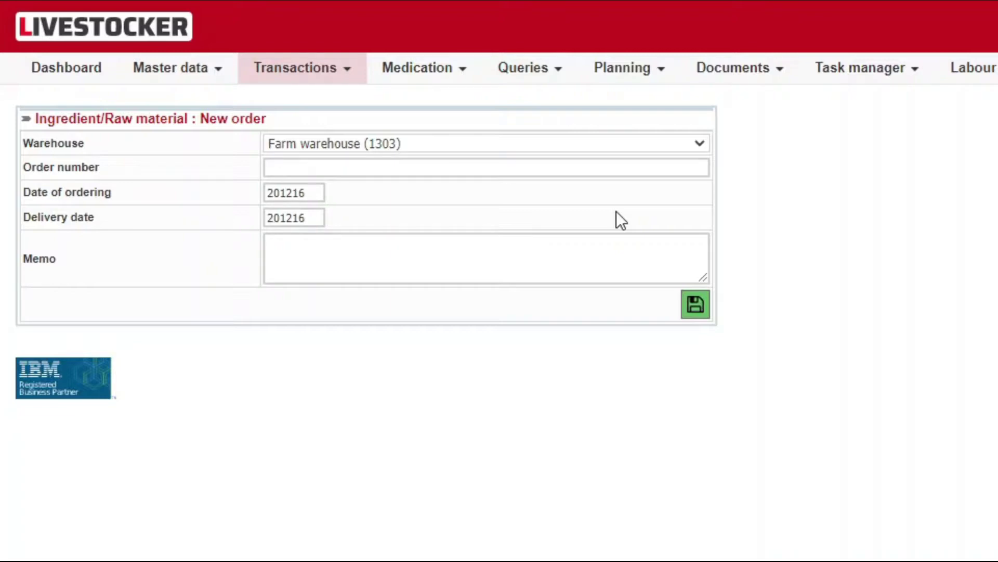
Save order 1234 for Farm warehouse (1303), dated the 16th, with memo 'Notes'.
left_click(450, 150)
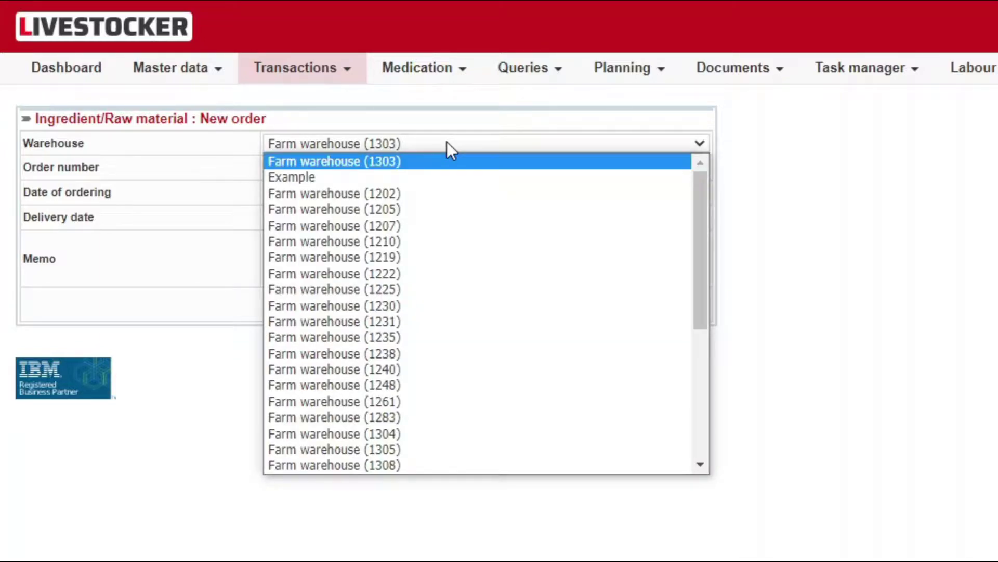
left_click(449, 144)
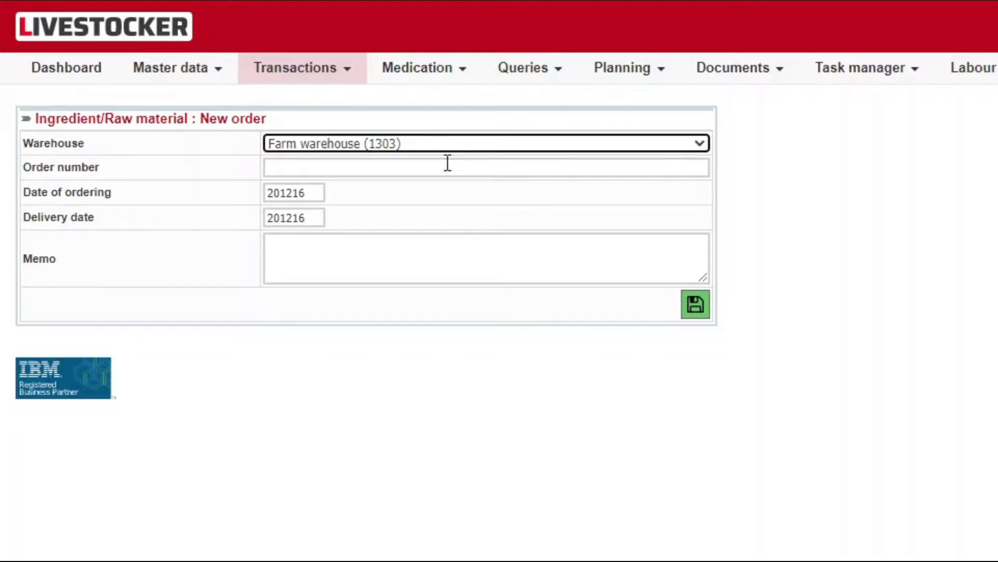
left_click(448, 167)
type("1234")
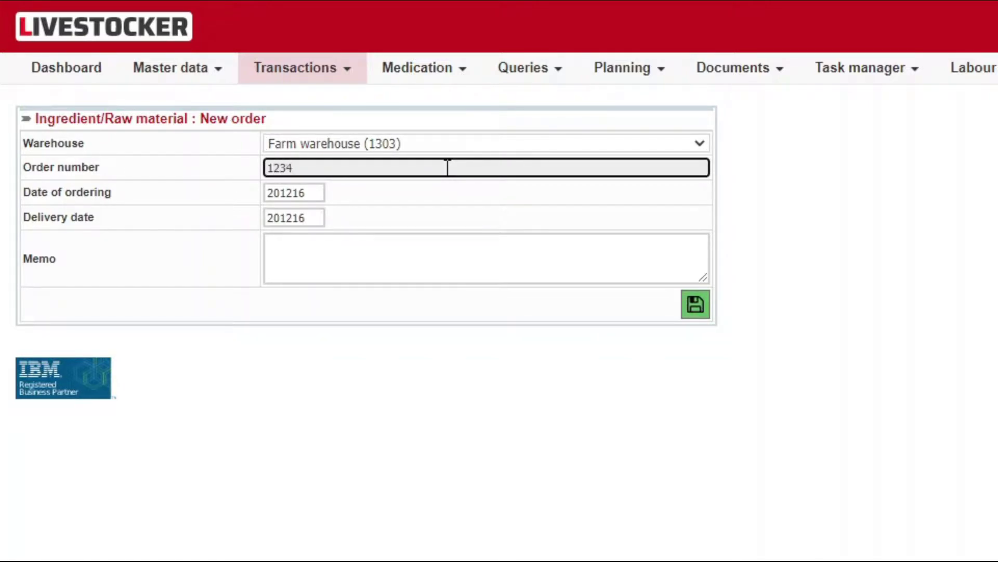
left_click(289, 193)
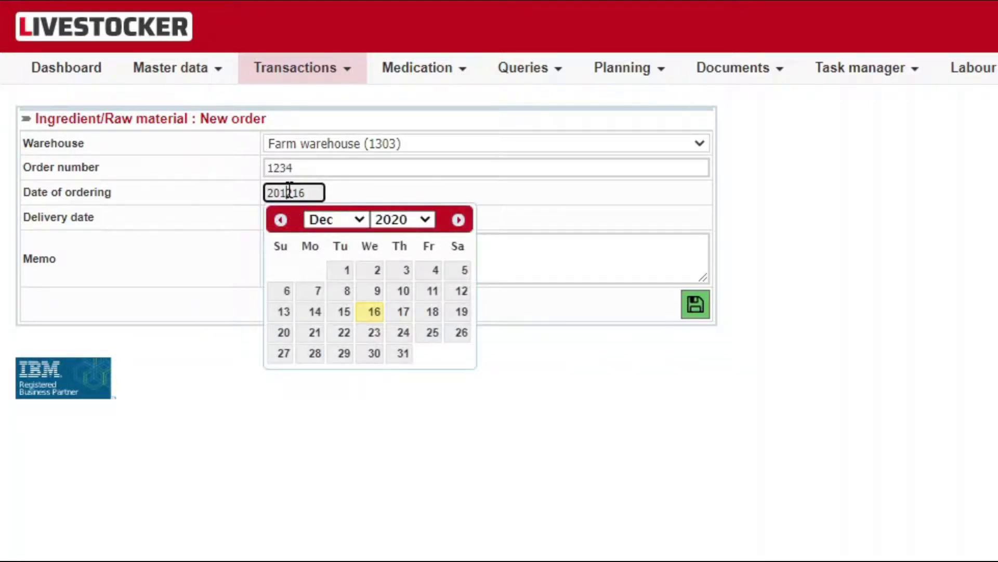
left_click(369, 311)
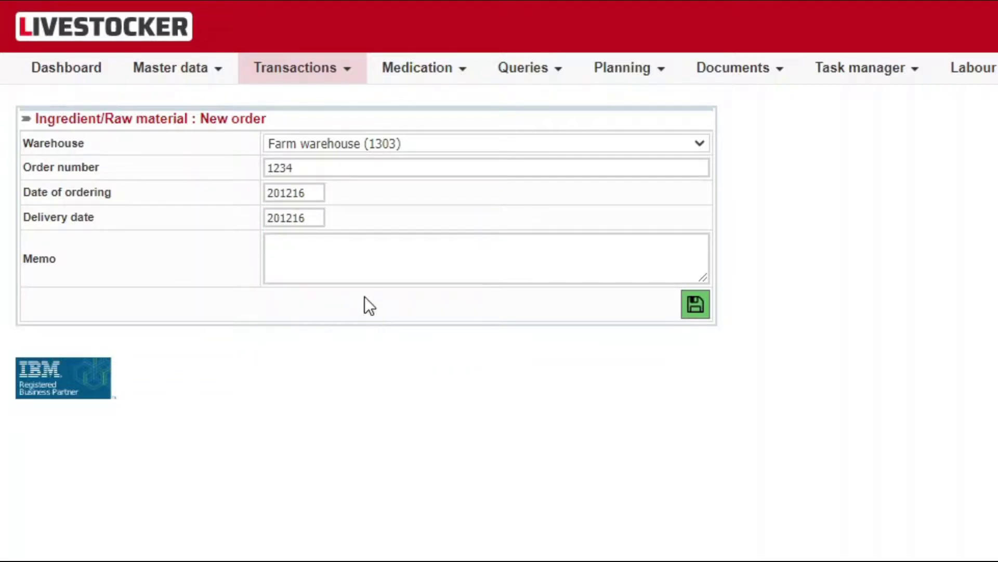
left_click(350, 256)
type("Notes")
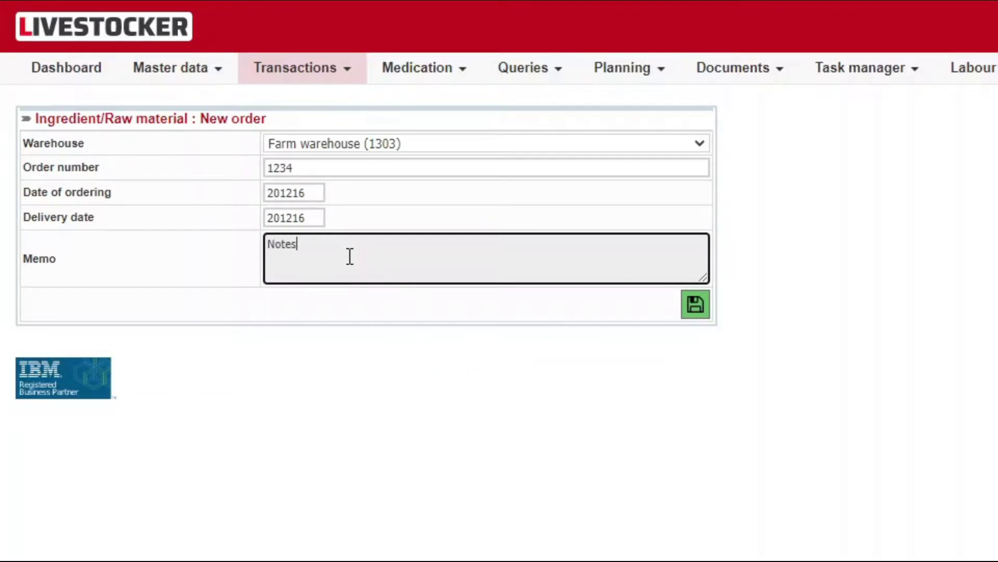
left_click(694, 311)
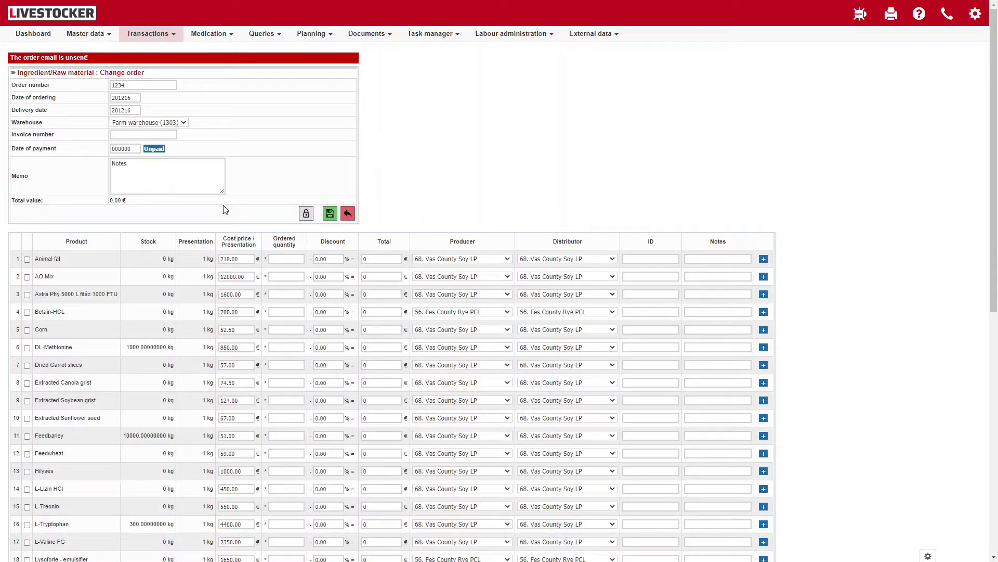
Order 300 of Animal fat, adding and then removing a duplicate Animal fat line.
left_click(26, 259)
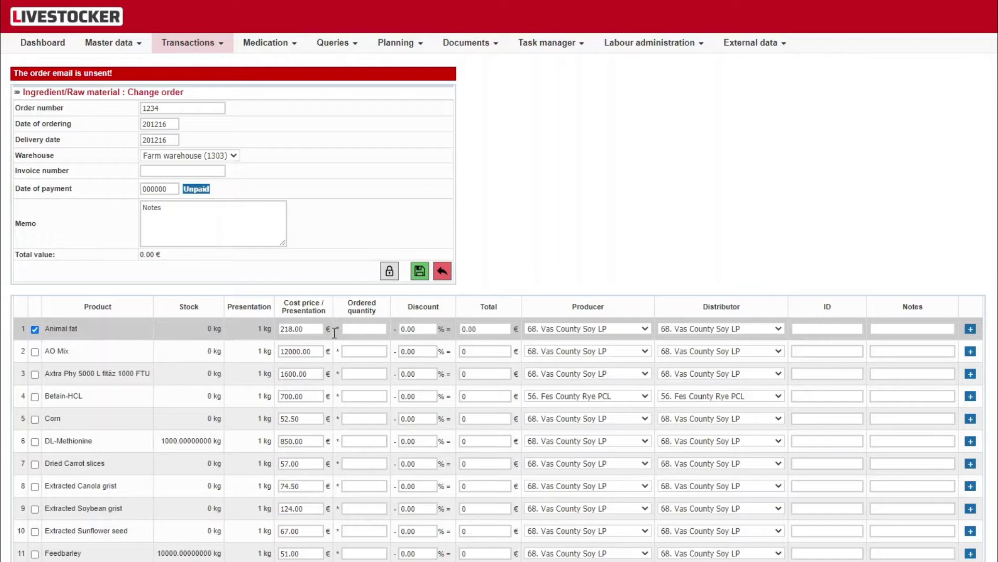
left_click(361, 328)
type("300")
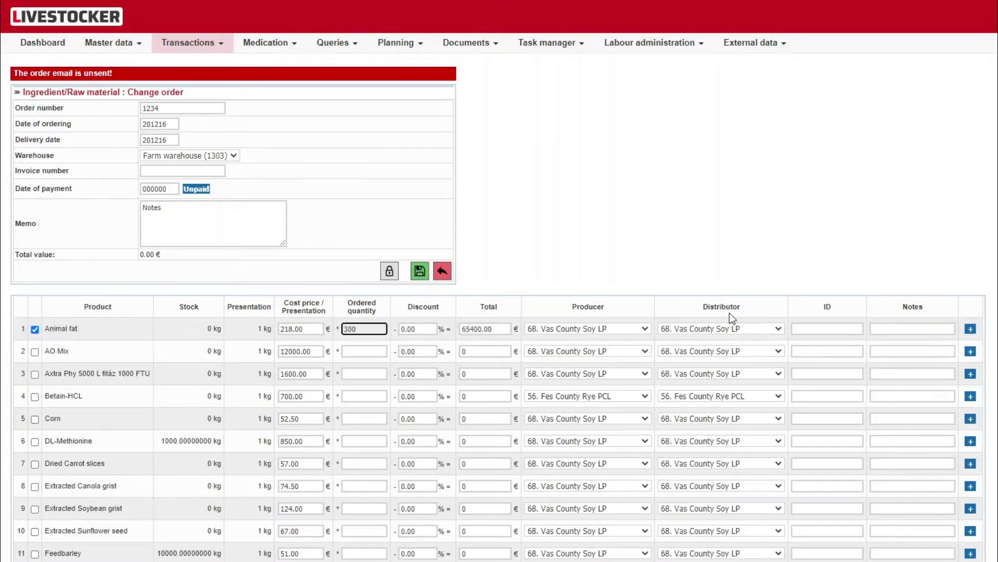
left_click(833, 328)
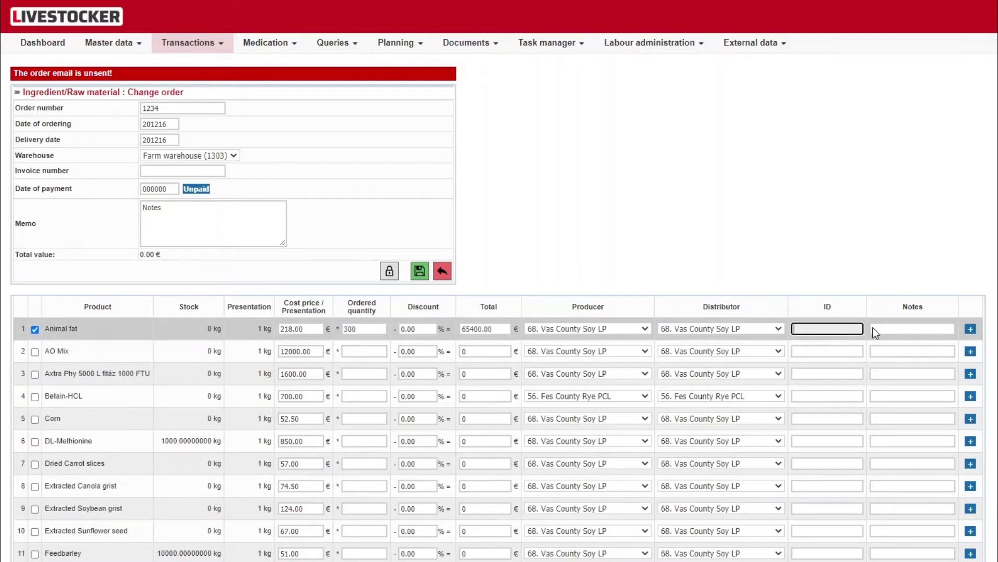
left_click(886, 328)
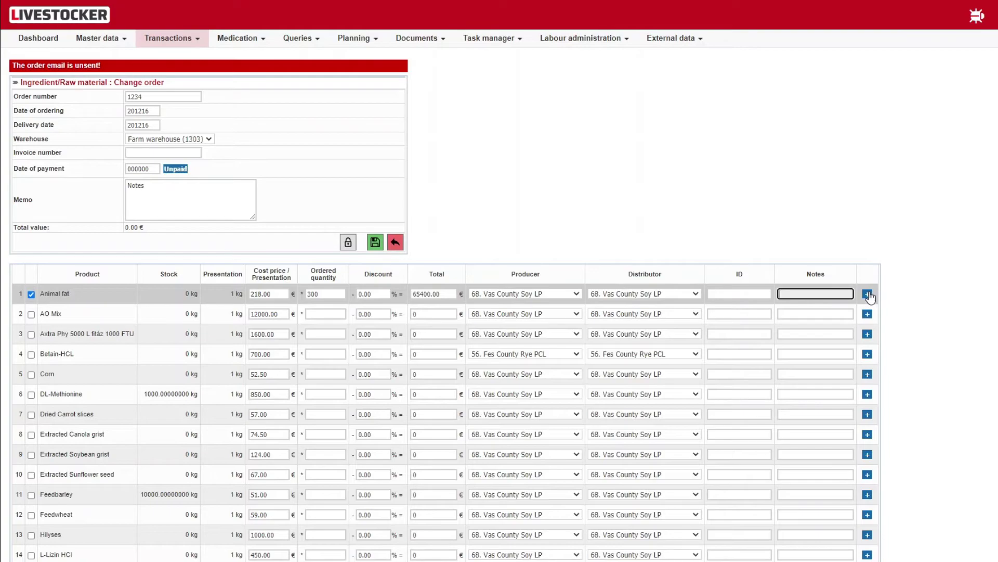
left_click(869, 295)
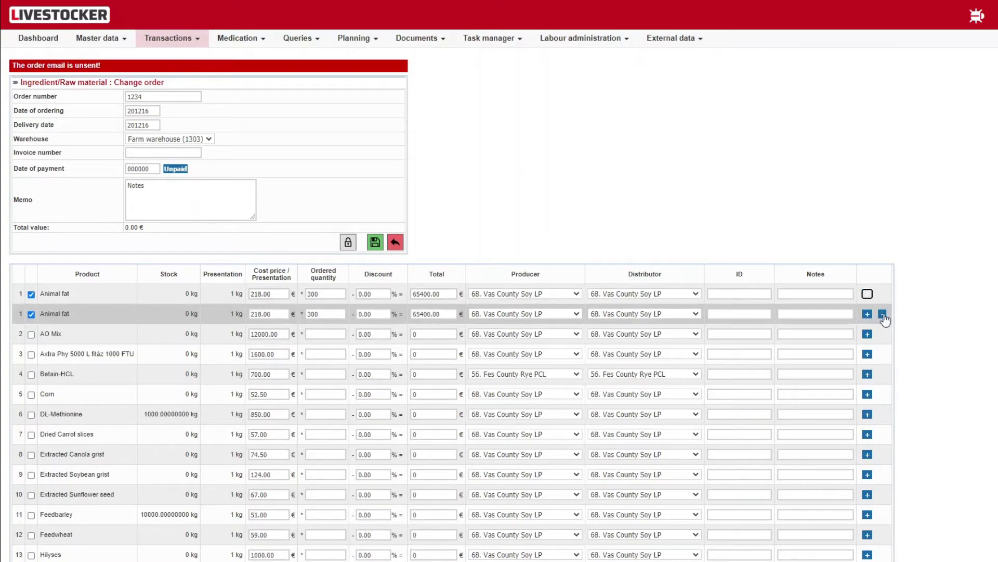
left_click(882, 313)
scroll(888, 322, "down", 1)
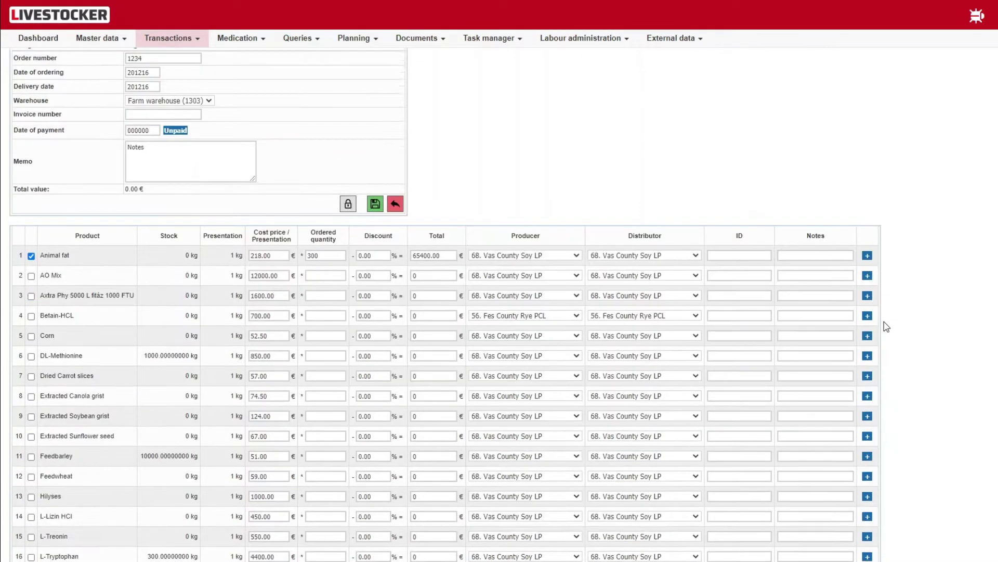
scroll(894, 329, "down", 5)
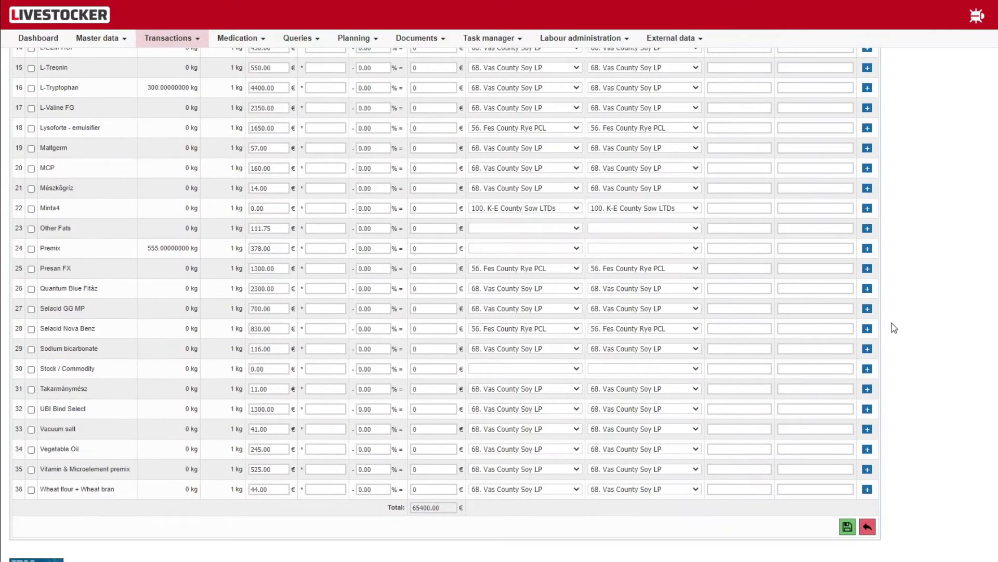
Save order 1234 with its Animal fat line from the product table.
left_click(848, 527)
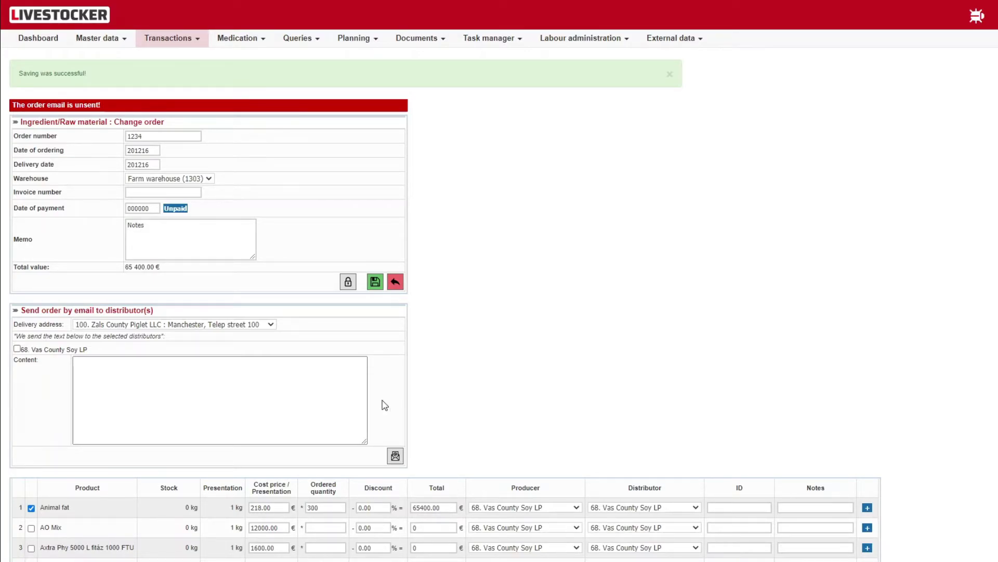
left_click(197, 324)
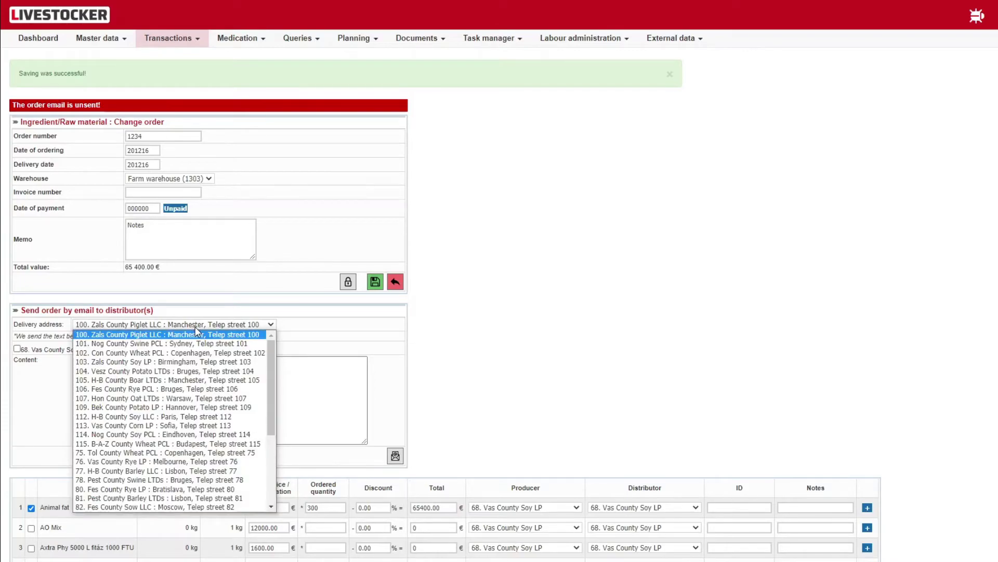
left_click(197, 333)
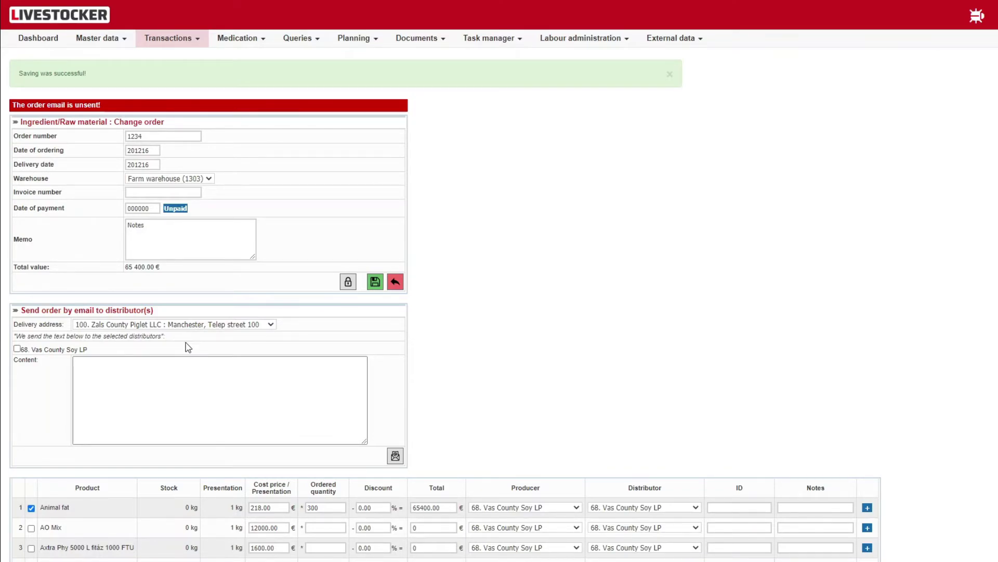
Select 68. Vas County Soy LP as email recipient and start the message content.
left_click(17, 349)
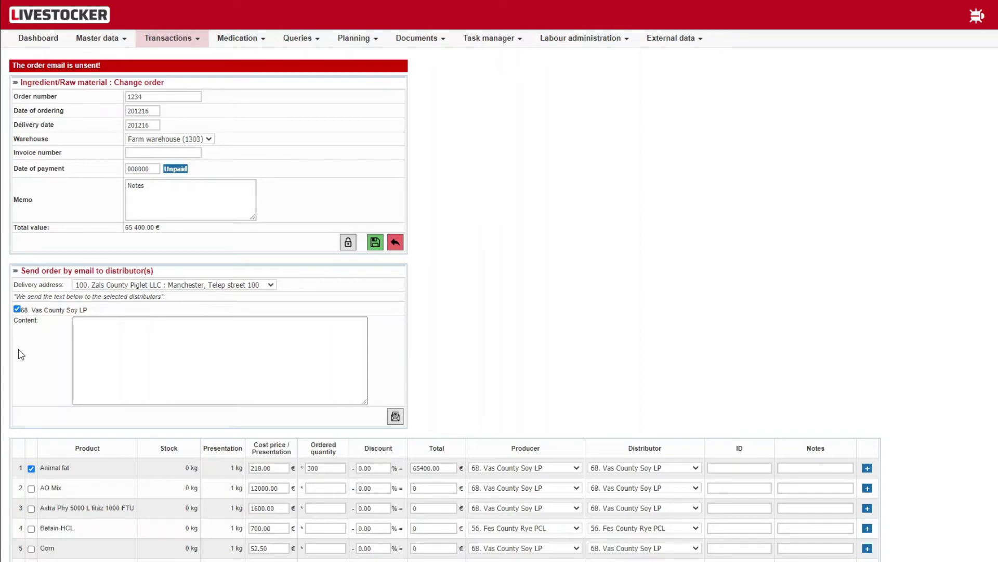
left_click(102, 341)
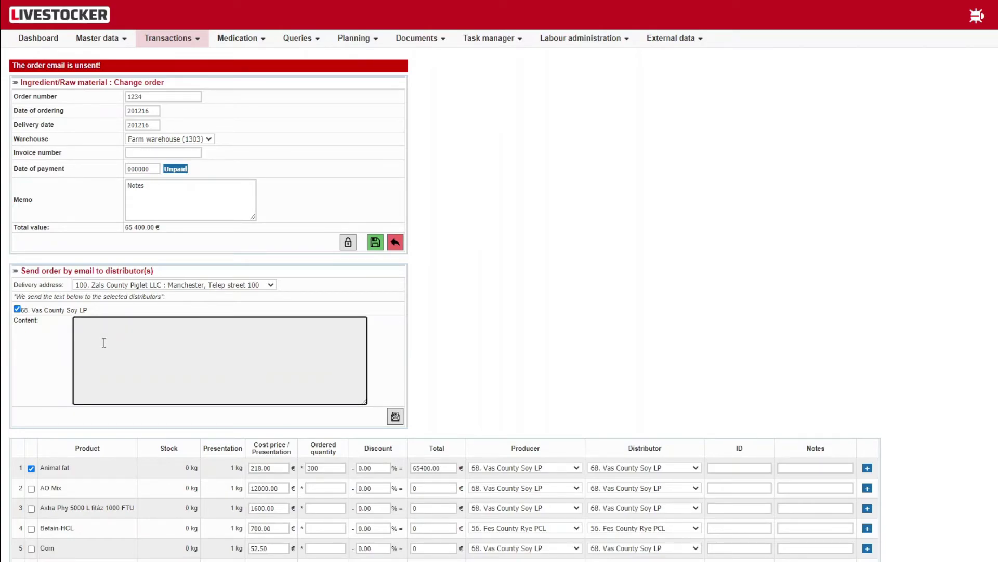